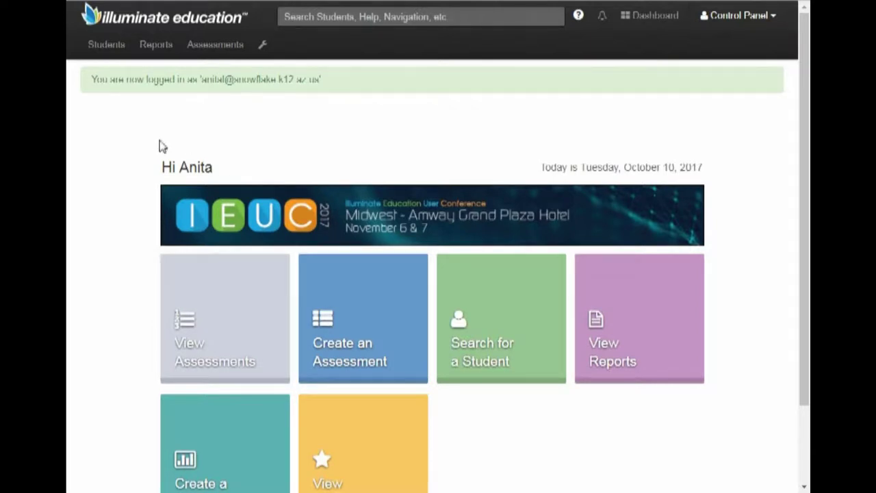
- Duplicate the Inspect Grade 10 ELA Comprehensive Assessment 2017-2018 from the assessment list as a Not Published, editable copy
{"action": "left_click", "coordinate": [219, 330]}
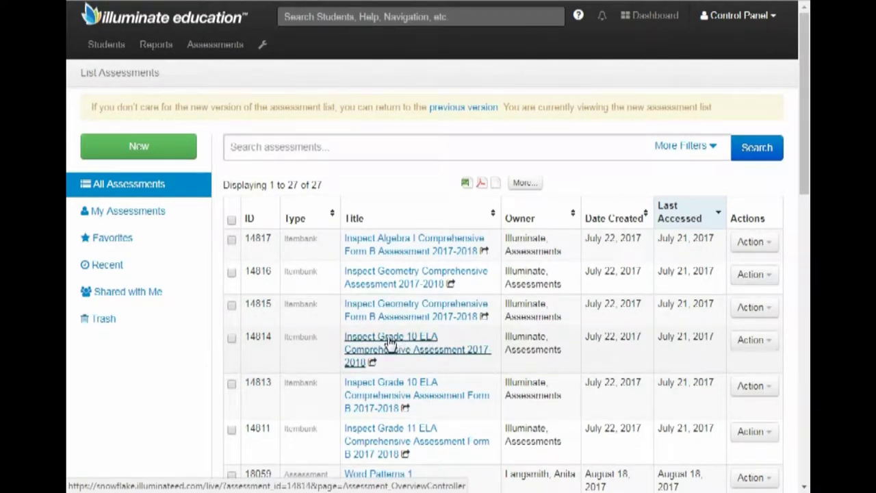
{"action": "left_click", "coordinate": [390, 343]}
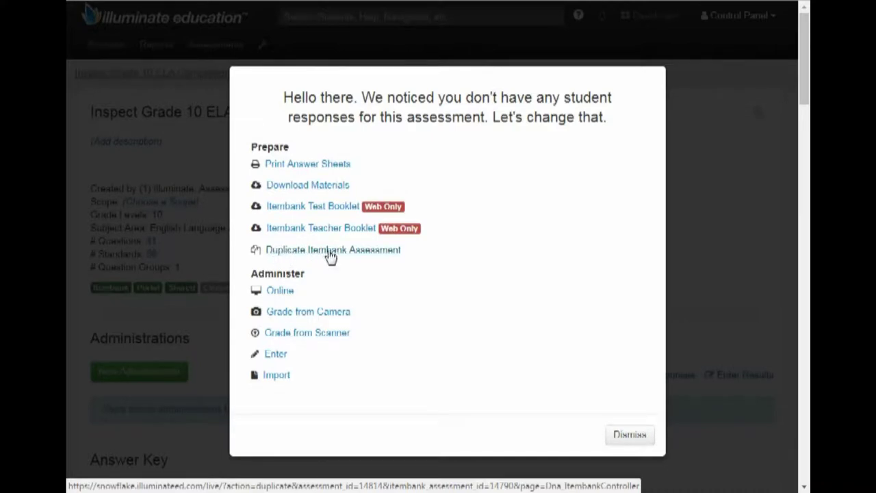
{"action": "left_click", "coordinate": [329, 250]}
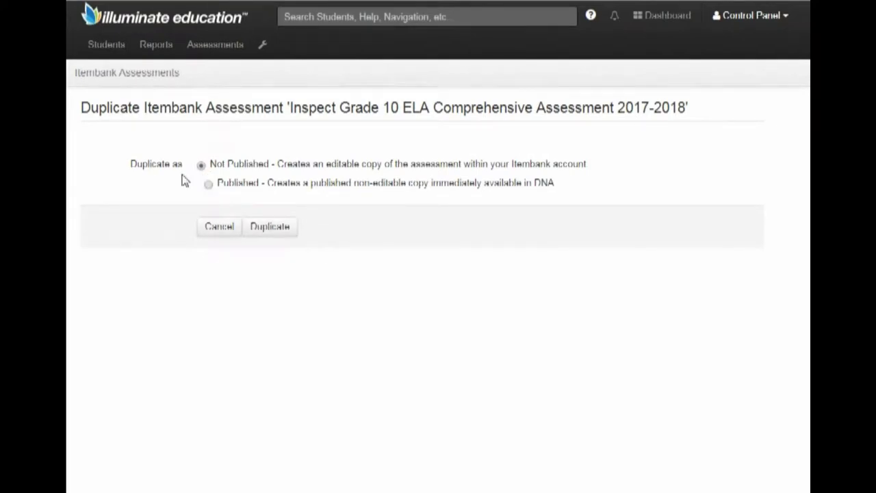
{"action": "left_click", "coordinate": [267, 229]}
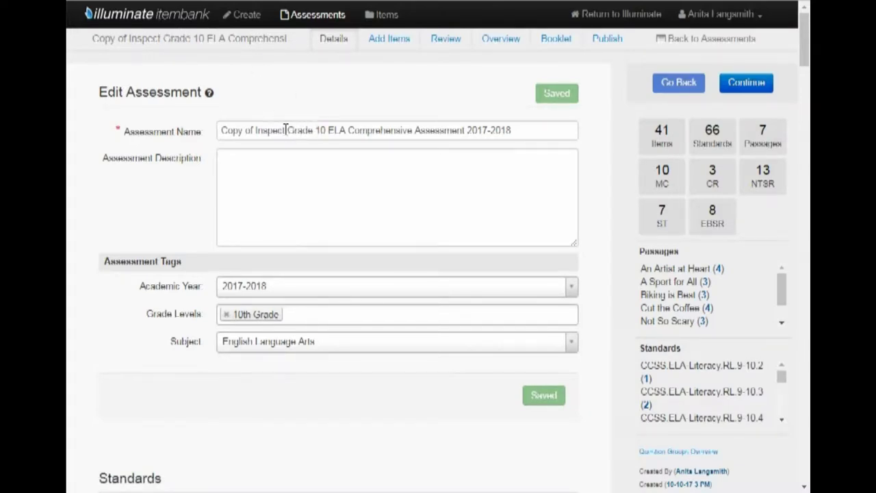
- Replace "Copy of Inspect" in the assessment name with the teacher's surname and save the assessment details
{"action": "left_click_drag", "start_coordinate": [286, 130], "coordinate": [176, 129]}
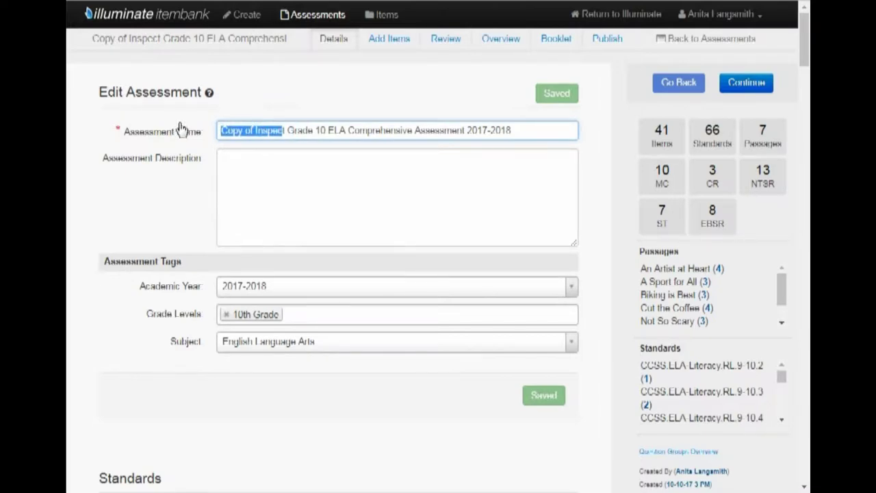
{"action": "key", "text": "BackSpace"}
{"action": "key", "text": "Delete"}
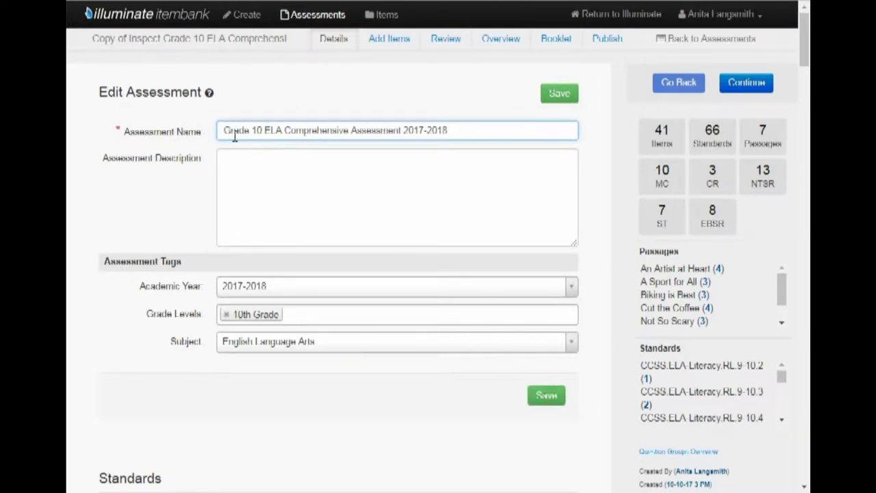
{"action": "type", "text": "Weir"}
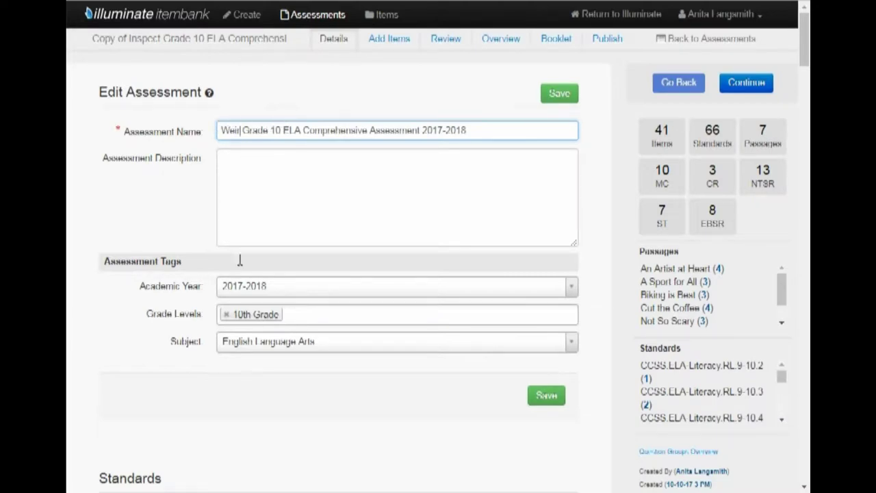
{"action": "left_click", "coordinate": [289, 314]}
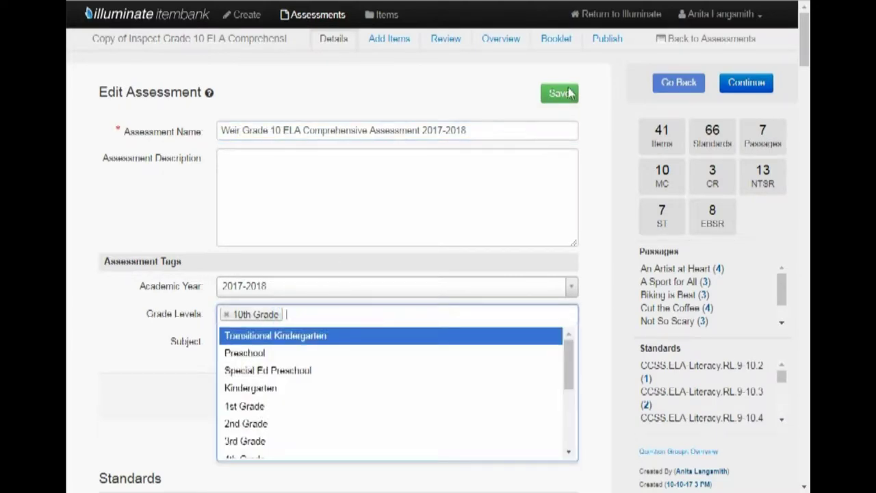
{"action": "left_click", "coordinate": [306, 180]}
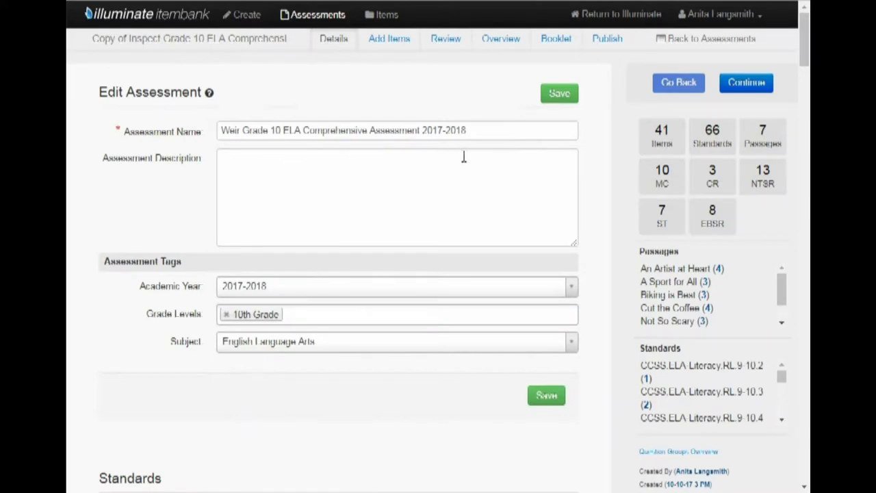
{"action": "left_click", "coordinate": [346, 181]}
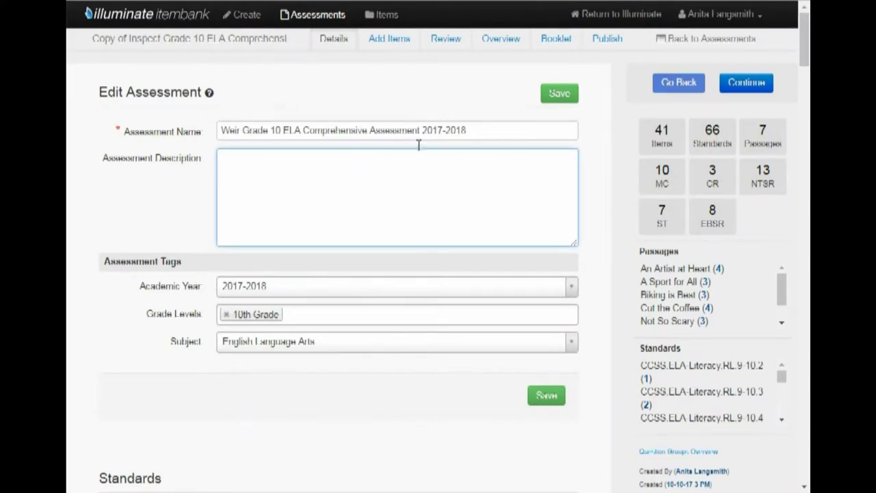
{"action": "left_click", "coordinate": [560, 96]}
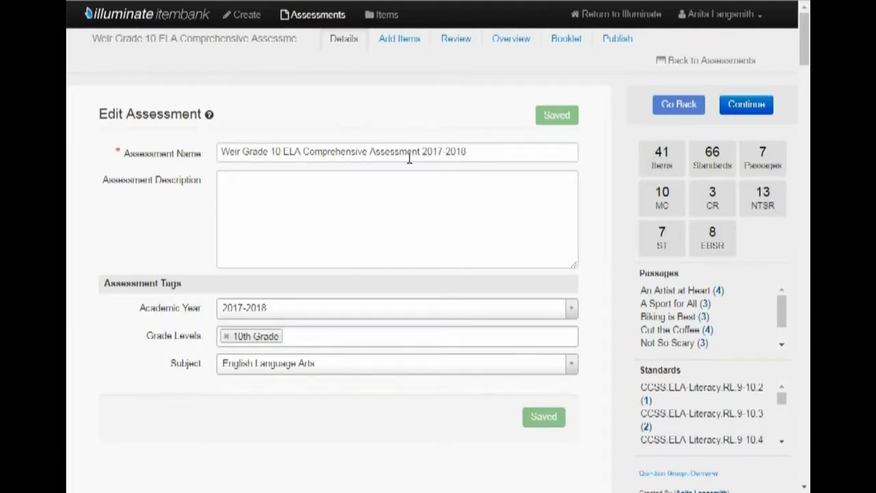
- Continue to adding items and search the item banks with the assessment's existing standards and filters
{"action": "left_click", "coordinate": [744, 104]}
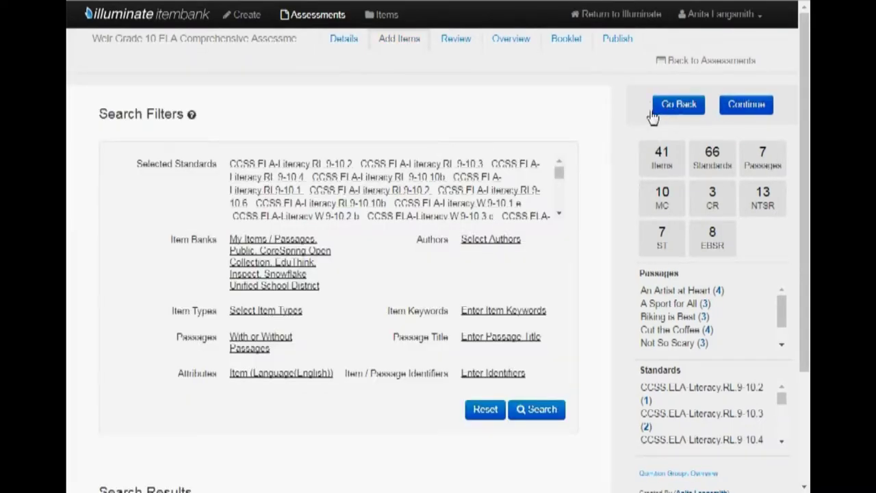
{"action": "scroll", "coordinate": [418, 122], "scroll_direction": "down", "scroll_amount": 3}
{"action": "scroll", "coordinate": [416, 132], "scroll_direction": "up", "scroll_amount": 3}
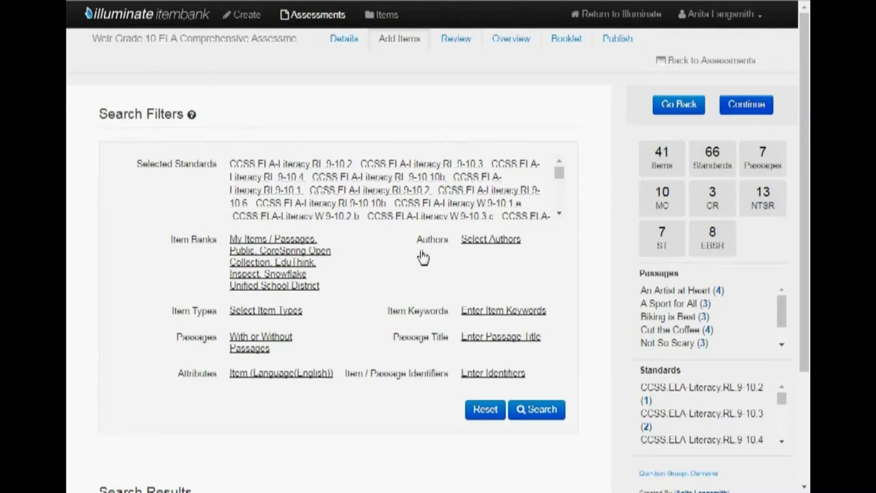
{"action": "scroll", "coordinate": [492, 293], "scroll_direction": "down", "scroll_amount": 1}
{"action": "left_click", "coordinate": [537, 336]}
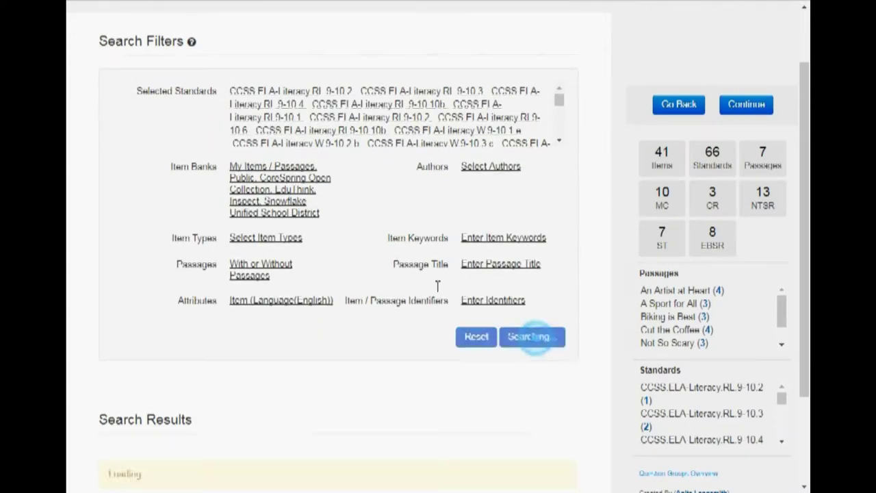
{"action": "scroll", "coordinate": [381, 253], "scroll_direction": "down", "scroll_amount": 15}
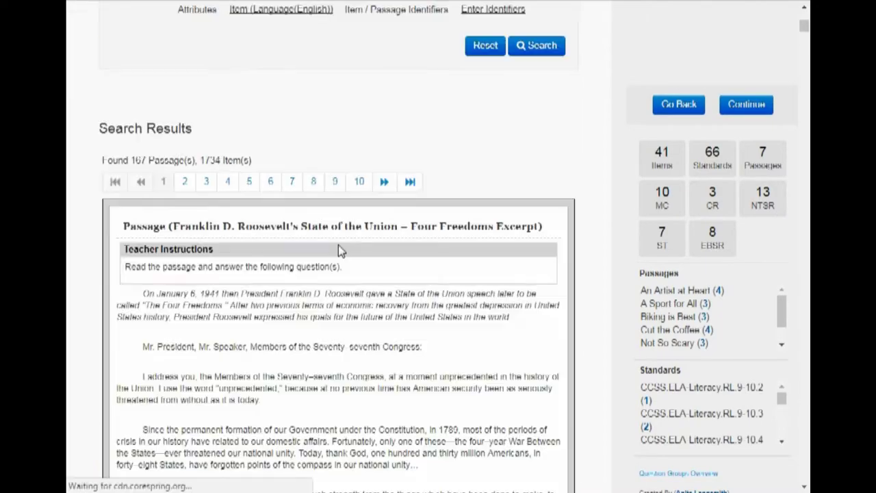
- Add the multiple-choice question on Roosevelt's Four Freedoms passage to the assessment and remove it again
{"action": "scroll", "coordinate": [526, 229], "scroll_direction": "down", "scroll_amount": 12}
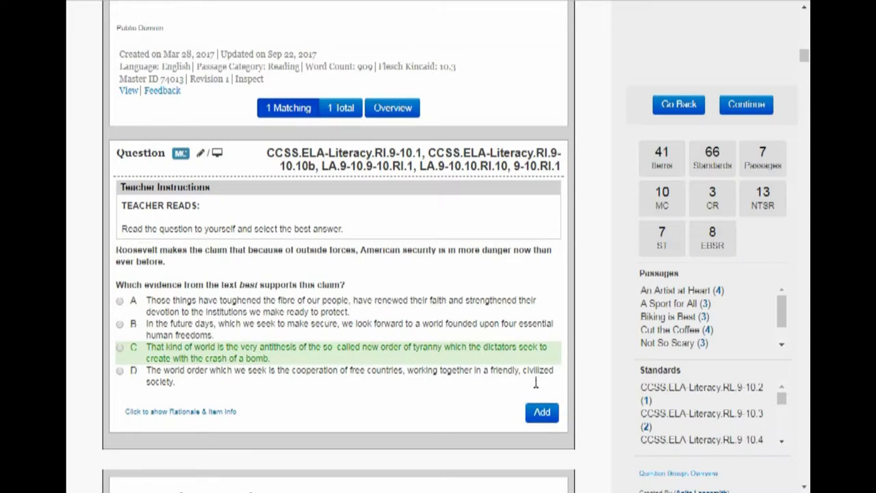
{"action": "left_click", "coordinate": [541, 414]}
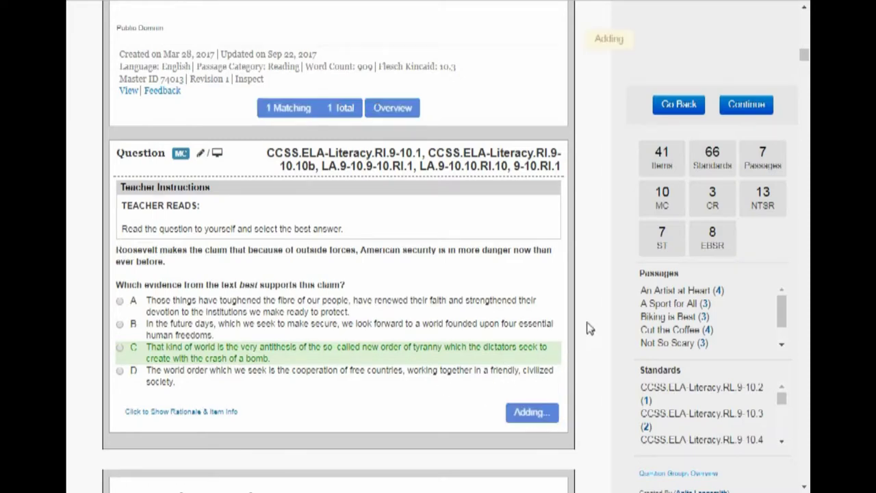
{"action": "scroll", "coordinate": [590, 322], "scroll_direction": "down", "scroll_amount": 9}
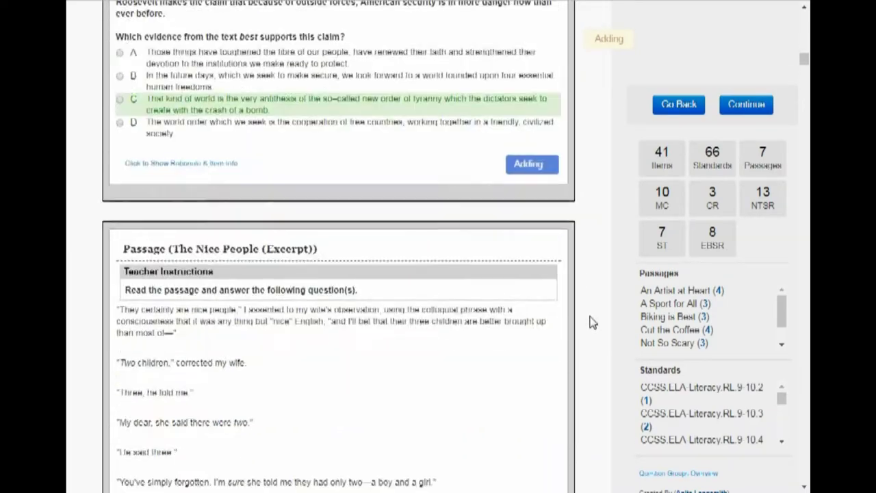
{"action": "scroll", "coordinate": [591, 323], "scroll_direction": "down", "scroll_amount": 10}
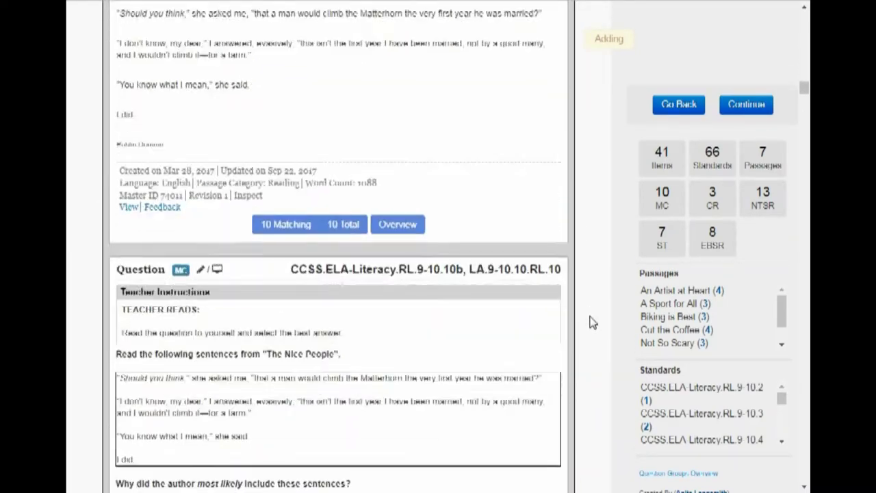
{"action": "scroll", "coordinate": [591, 323], "scroll_direction": "down", "scroll_amount": 10}
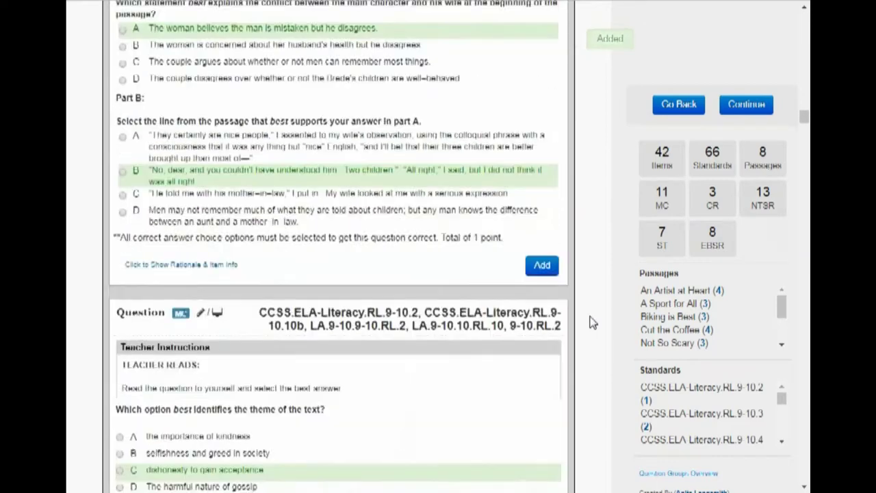
{"action": "scroll", "coordinate": [584, 254], "scroll_direction": "down", "scroll_amount": 5}
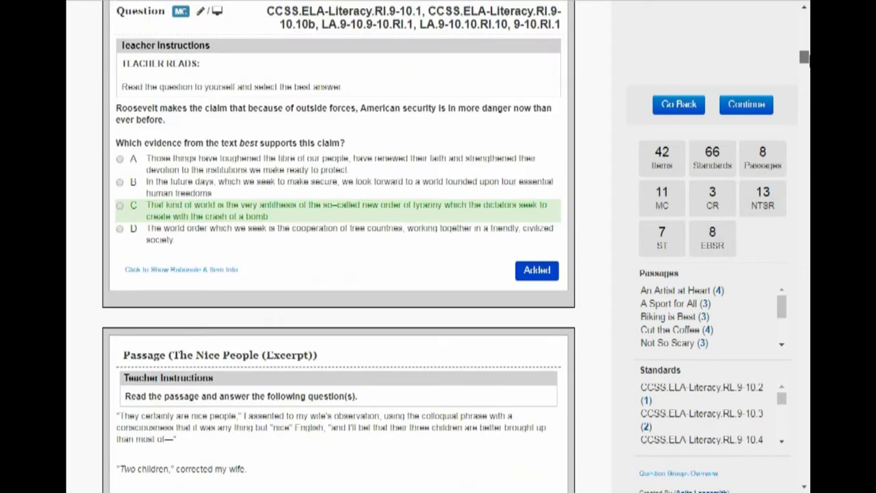
{"action": "left_click", "coordinate": [536, 272]}
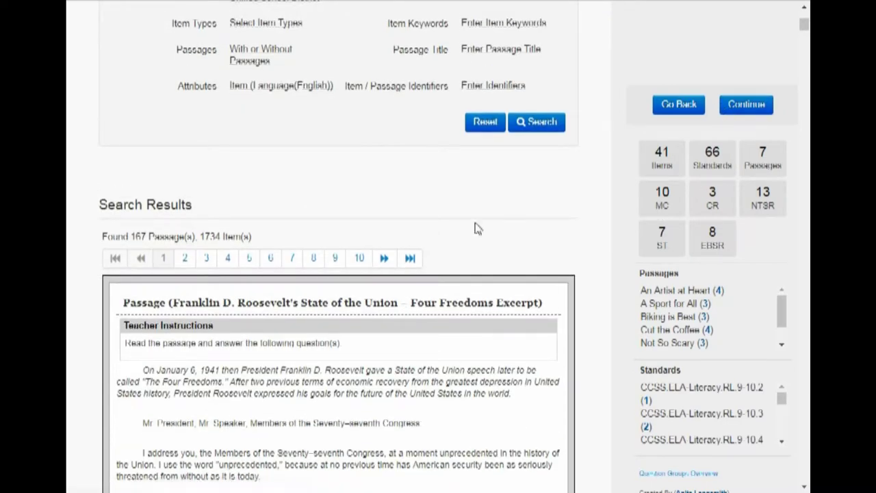
- Continue to the review of the assessment's questions and shuffle all answer choices
{"action": "left_click", "coordinate": [746, 106]}
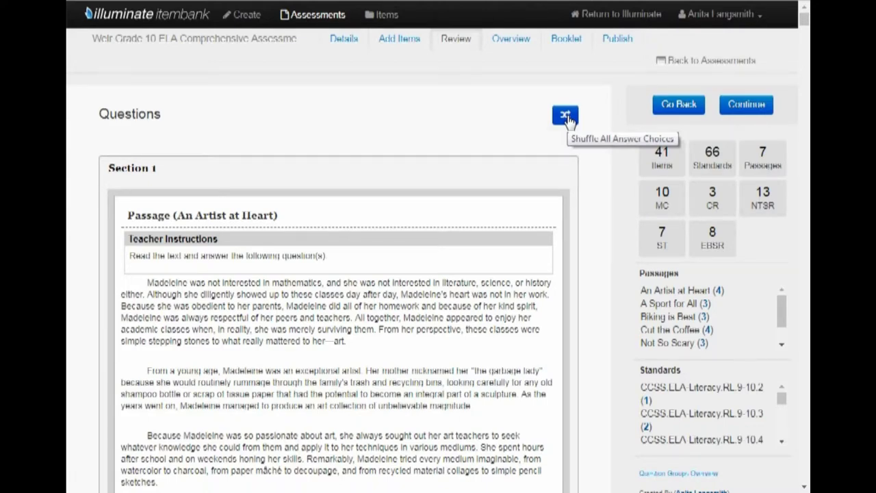
{"action": "left_click", "coordinate": [566, 120]}
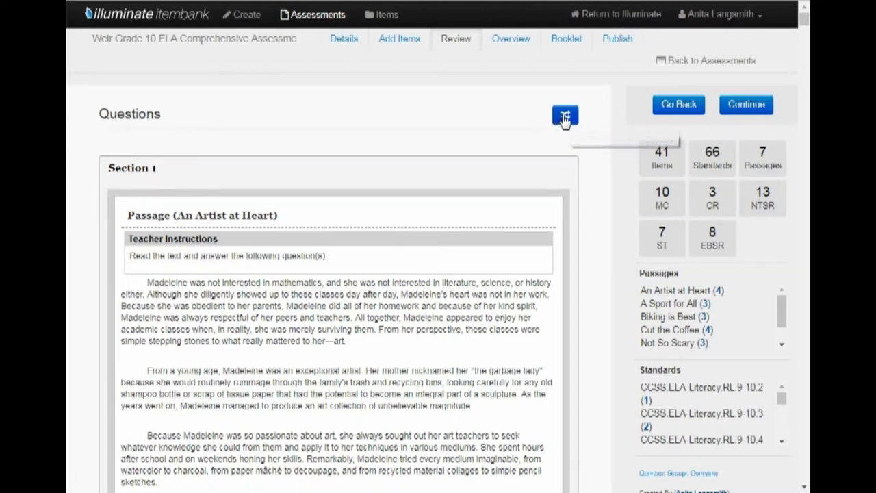
{"action": "left_click", "coordinate": [564, 120]}
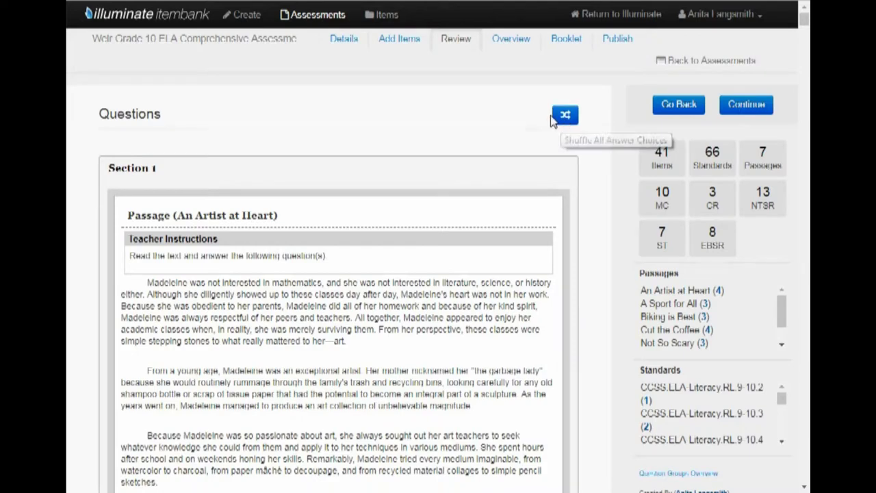
{"action": "left_click", "coordinate": [564, 120]}
{"action": "left_click", "coordinate": [564, 120]}
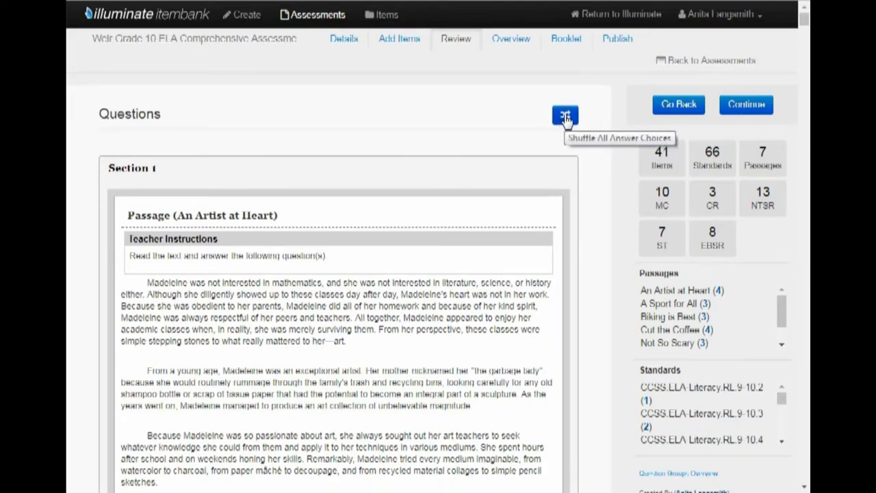
{"action": "left_click", "coordinate": [565, 120]}
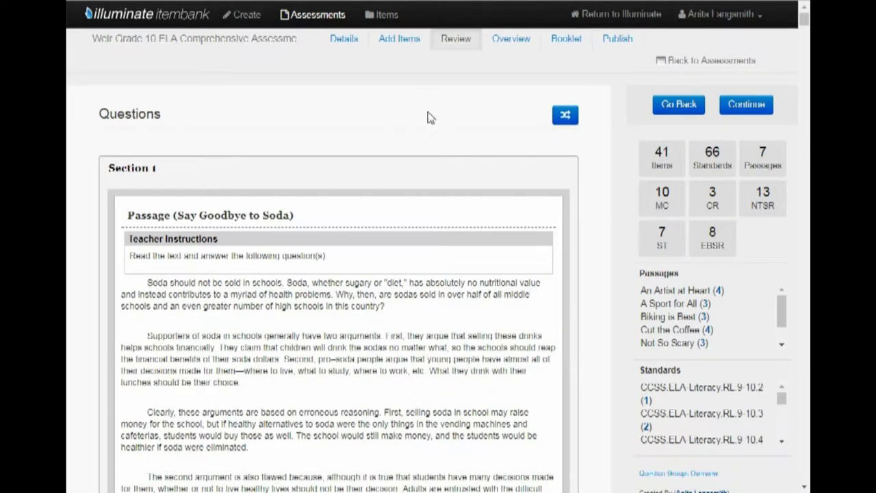
- Remove constructed-response question 1 from the Say Goodbye to Soda passage and shuffle the answer choices of the question that follows it
{"action": "scroll", "coordinate": [430, 121], "scroll_direction": "down", "scroll_amount": 10}
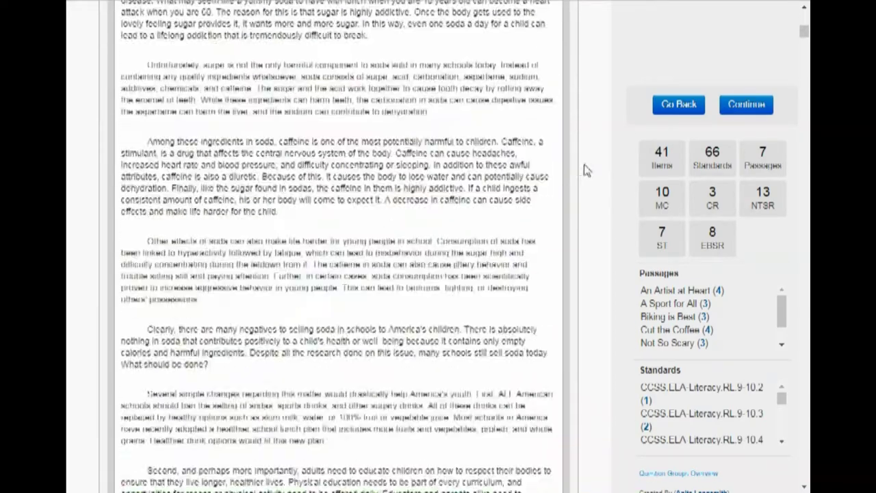
{"action": "scroll", "coordinate": [585, 169], "scroll_direction": "down", "scroll_amount": 8}
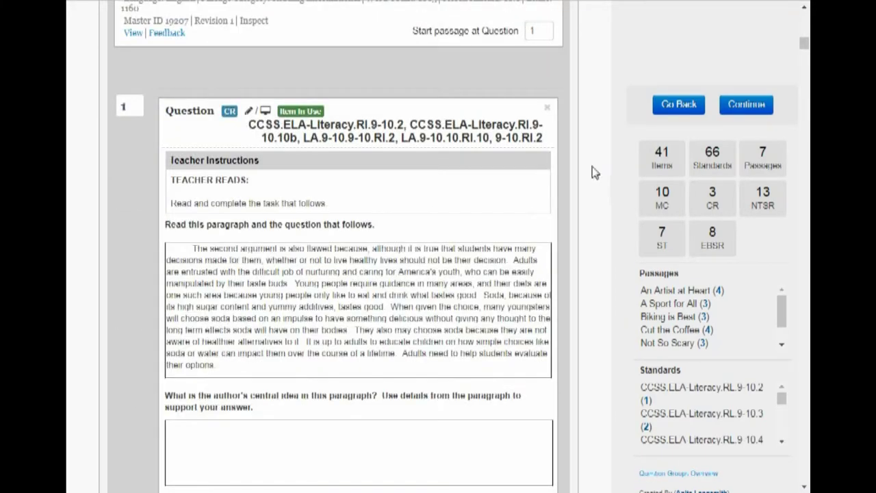
{"action": "left_click", "coordinate": [548, 111]}
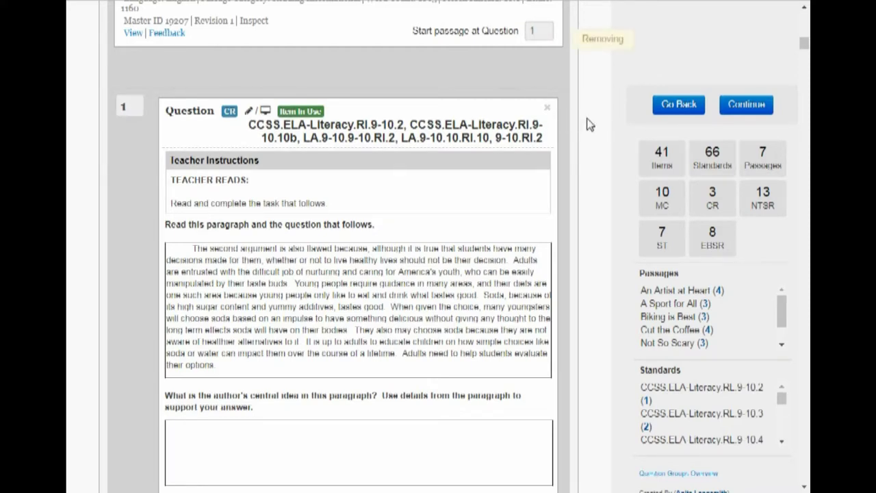
{"action": "scroll", "coordinate": [587, 123], "scroll_direction": "down", "scroll_amount": 3}
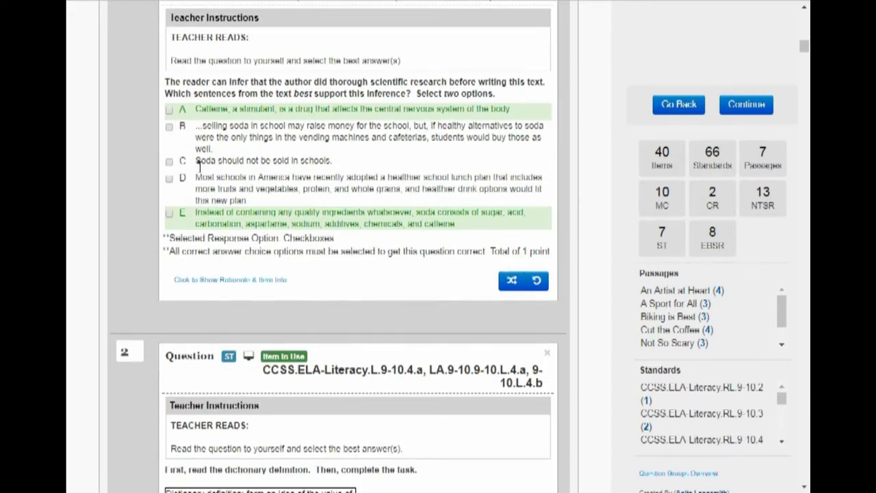
{"action": "left_click", "coordinate": [503, 272]}
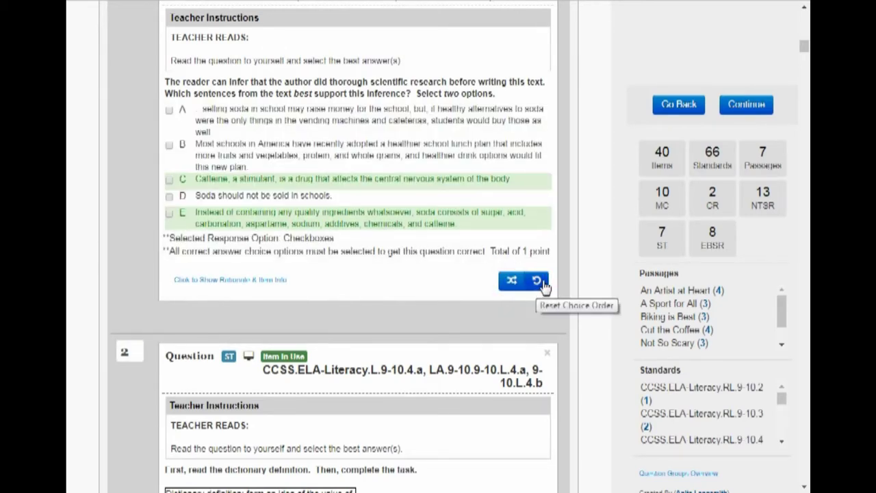
- Remove the two-part EBSR question 3 from the Say Goodbye to Soda passage and proceed to the questions overview
{"action": "scroll", "coordinate": [560, 278], "scroll_direction": "down", "scroll_amount": 10}
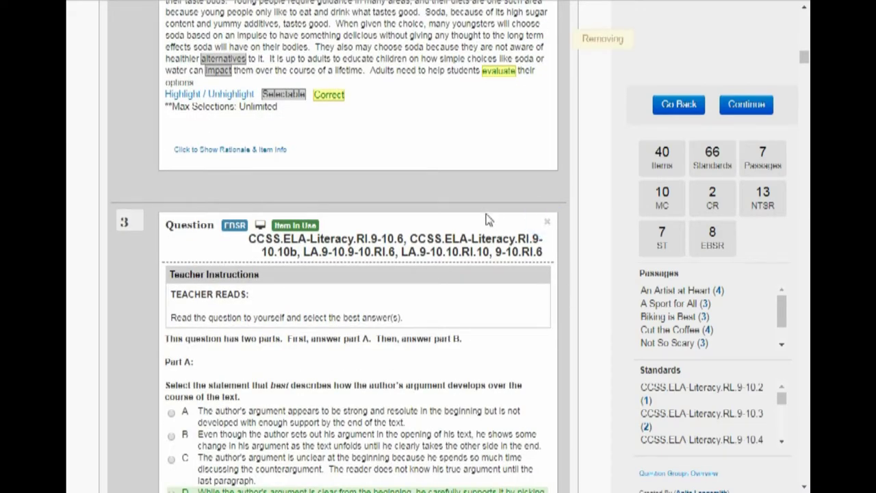
{"action": "scroll", "coordinate": [556, 185], "scroll_direction": "up", "scroll_amount": 10}
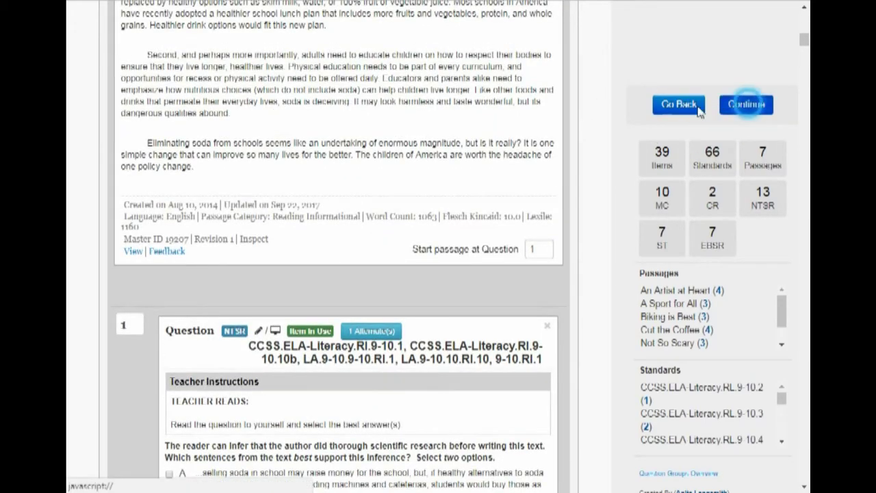
{"action": "left_click", "coordinate": [678, 105]}
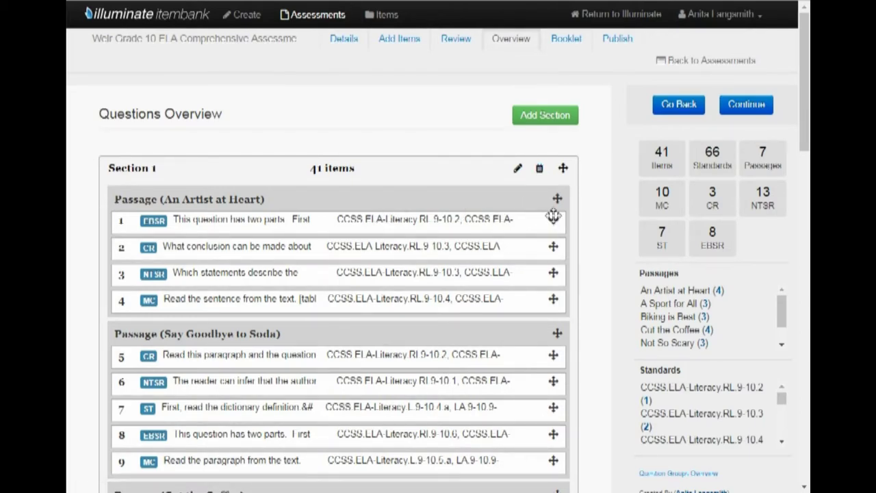
- Move the EBSR question to third place within the An Artist at Heart passage and place the Say Goodbye to Soda passage above it
{"action": "mouse_move", "coordinate": [553, 219]}
{"action": "left_mouse_down"}
{"action": "mouse_move", "coordinate": [555, 253]}
{"action": "mouse_move", "coordinate": [548, 219]}
{"action": "left_mouse_up"}
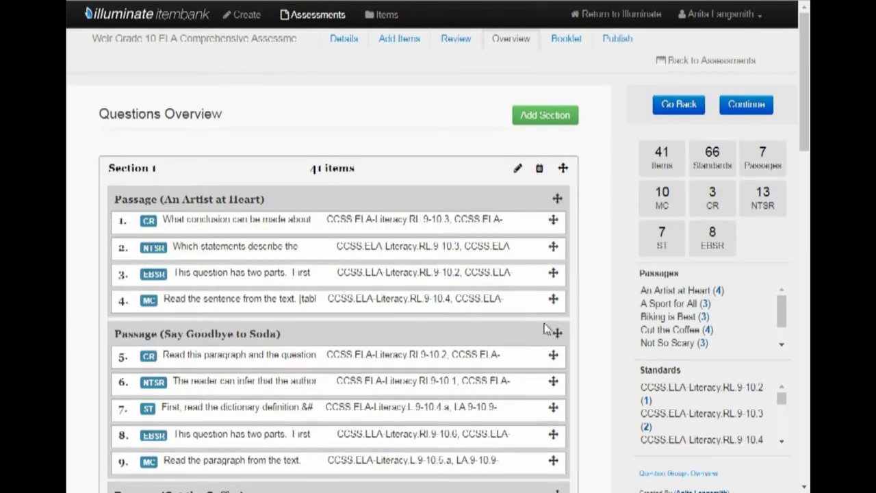
{"action": "left_click_drag", "start_coordinate": [556, 333], "coordinate": [536, 205]}
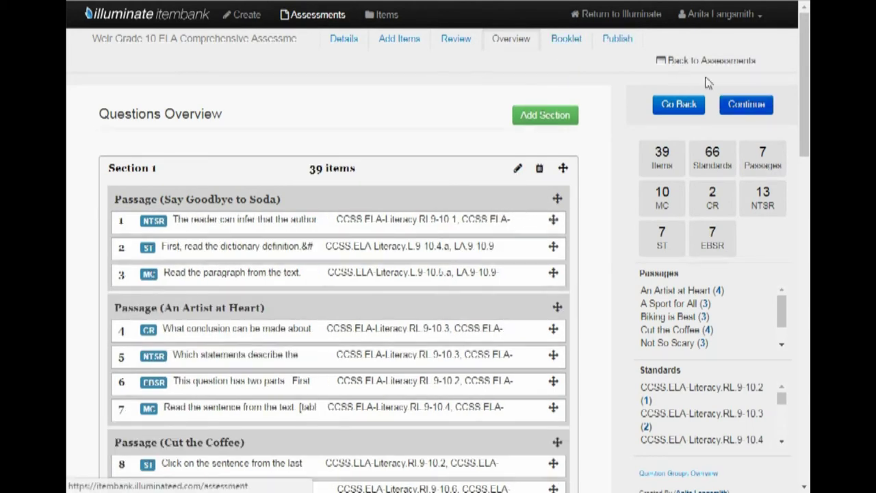
- Continue through the booklet's print options, keeping them as they are, and publish and administer the assessment
{"action": "left_click", "coordinate": [746, 106]}
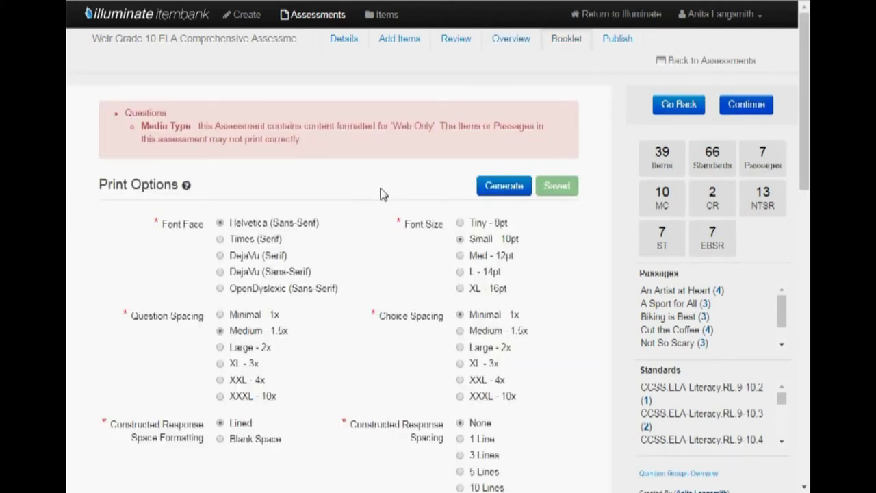
{"action": "scroll", "coordinate": [381, 196], "scroll_direction": "down", "scroll_amount": 5}
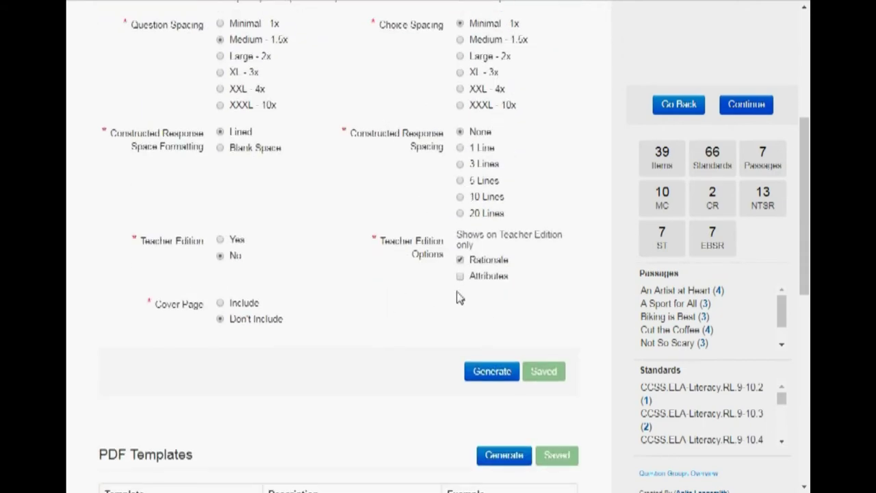
{"action": "scroll", "coordinate": [459, 298], "scroll_direction": "up", "scroll_amount": 5}
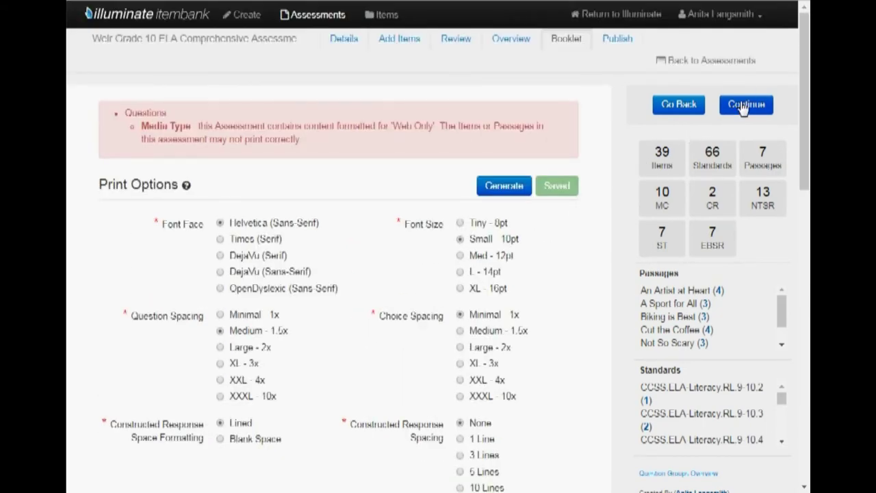
{"action": "left_click", "coordinate": [744, 107]}
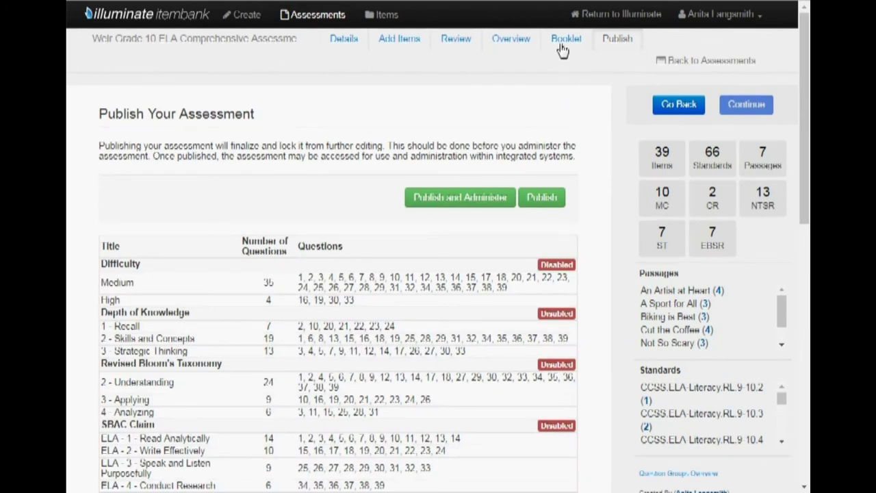
{"action": "left_click", "coordinate": [465, 202]}
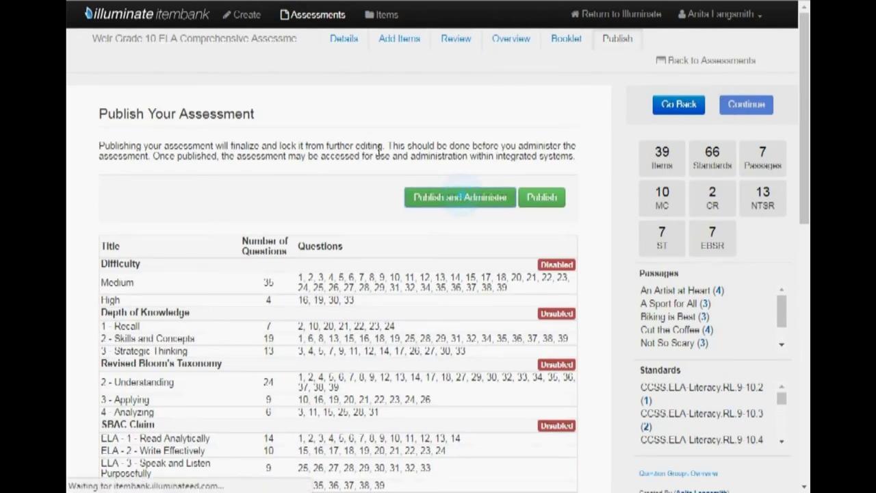